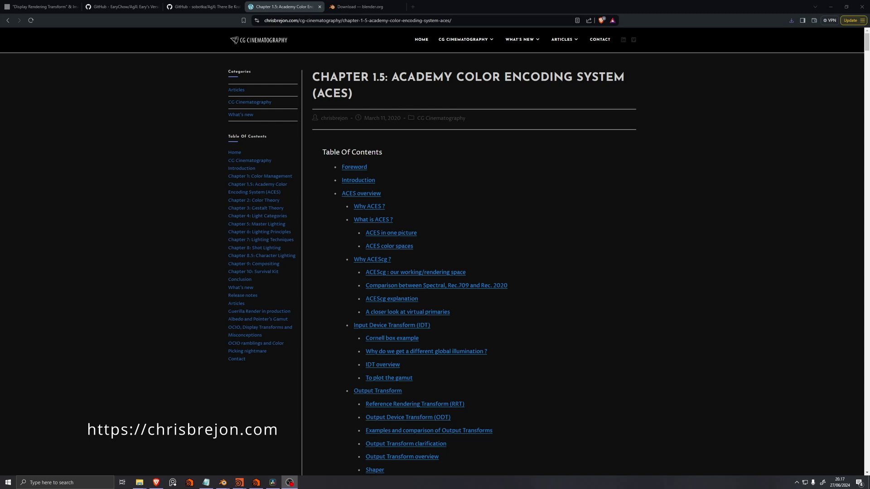
# Step: Scroll through Chris Brejon's Chapter 1.5 ACES article
pyautogui.scroll(-10, 710, 202)
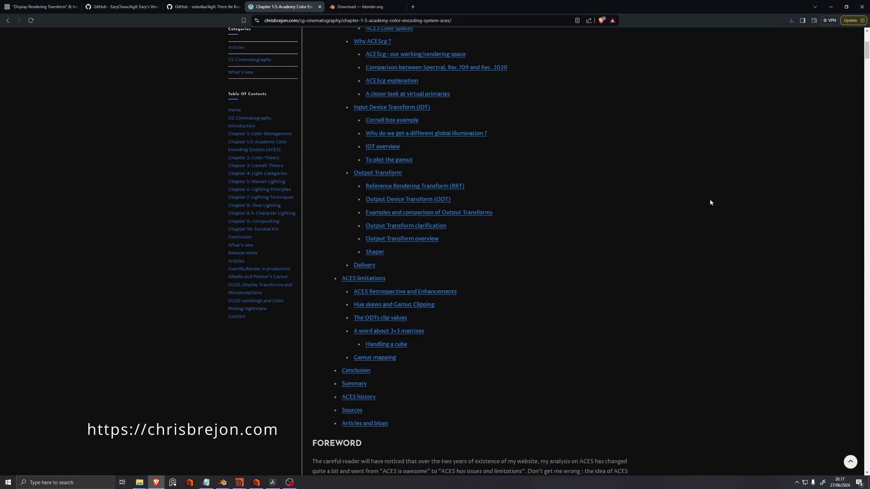
pyautogui.scroll(-10, 710, 203)
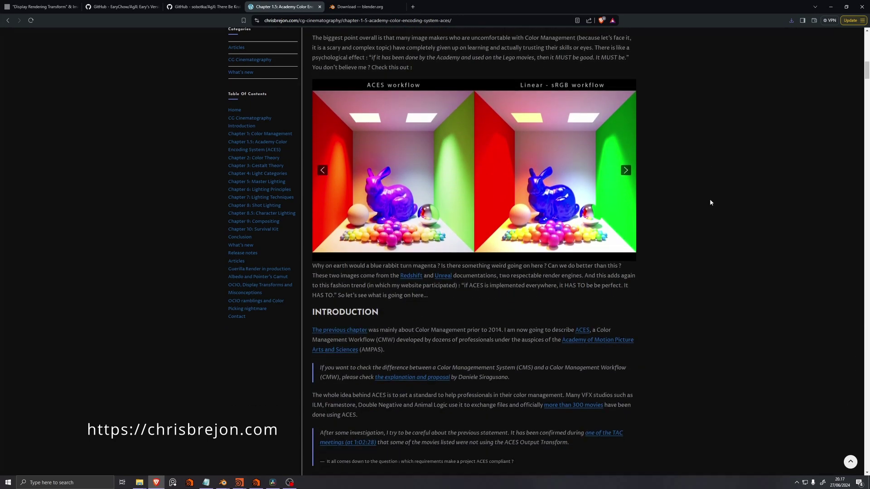
pyautogui.scroll(-10, 710, 200)
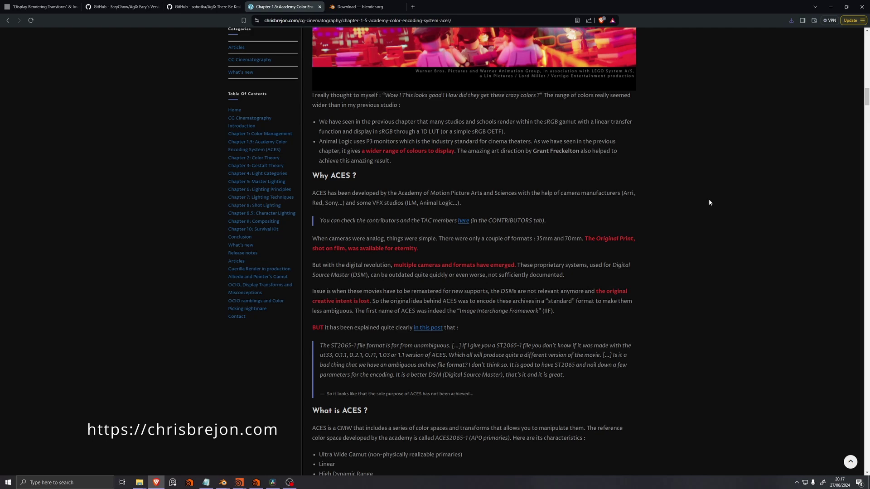
pyautogui.scroll(-10, 709, 202)
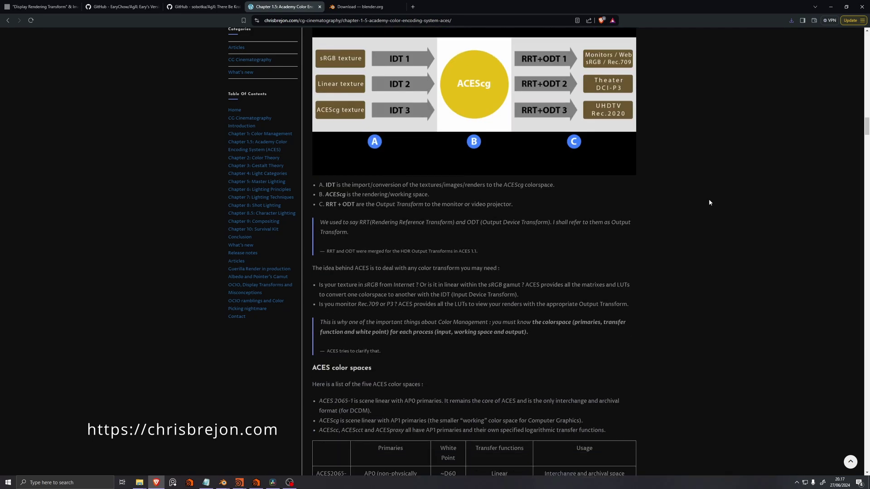
pyautogui.scroll(-10, 709, 202)
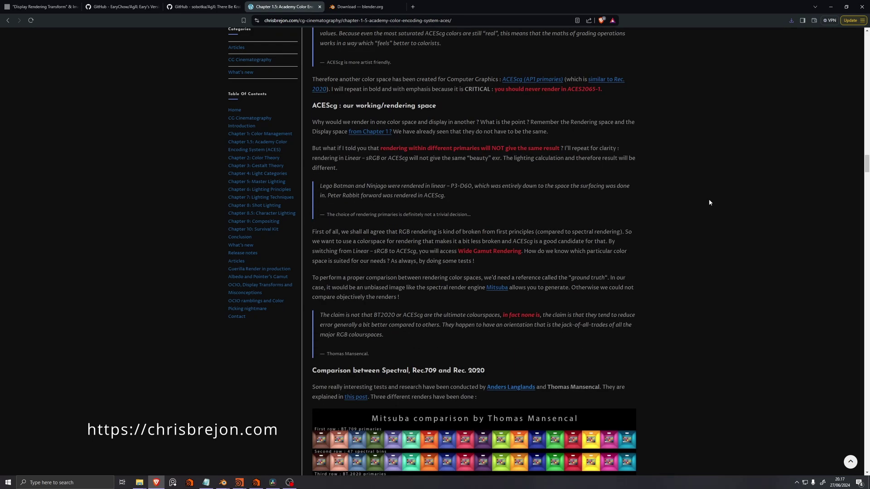
pyautogui.scroll(-10, 709, 203)
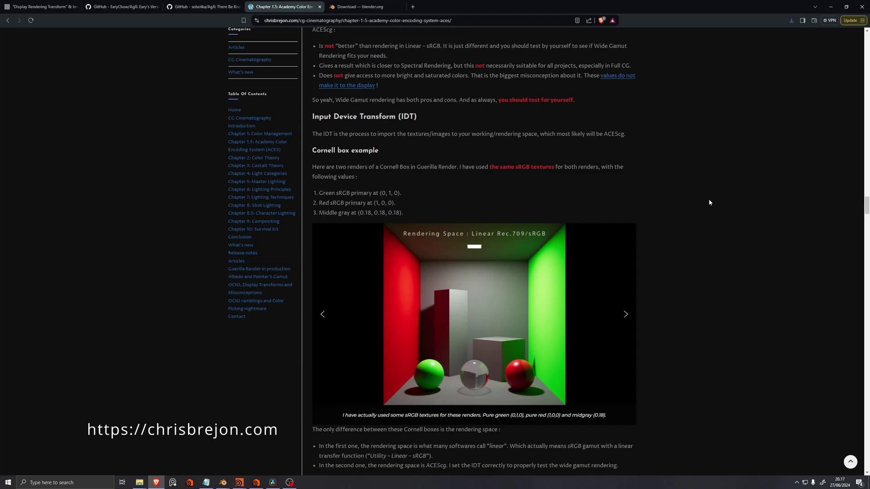
pyautogui.scroll(-10, 709, 202)
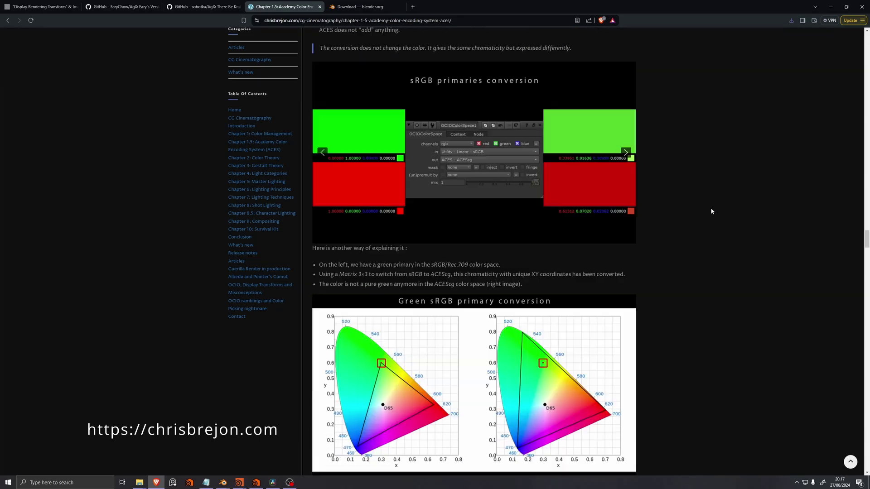
pyautogui.scroll(-10, 711, 208)
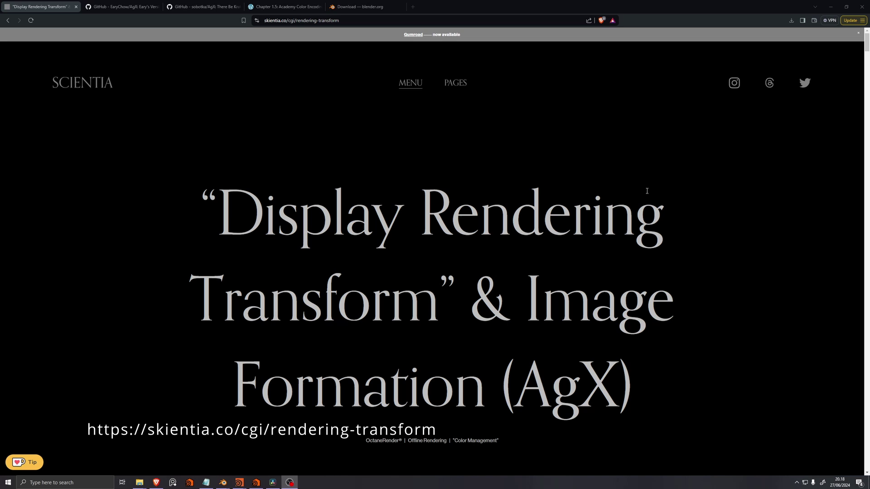
# Step: Read down the Skientia AgX article past the OCIO loading and Setup Guidelines sections
pyautogui.scroll(-15, 584, 255)
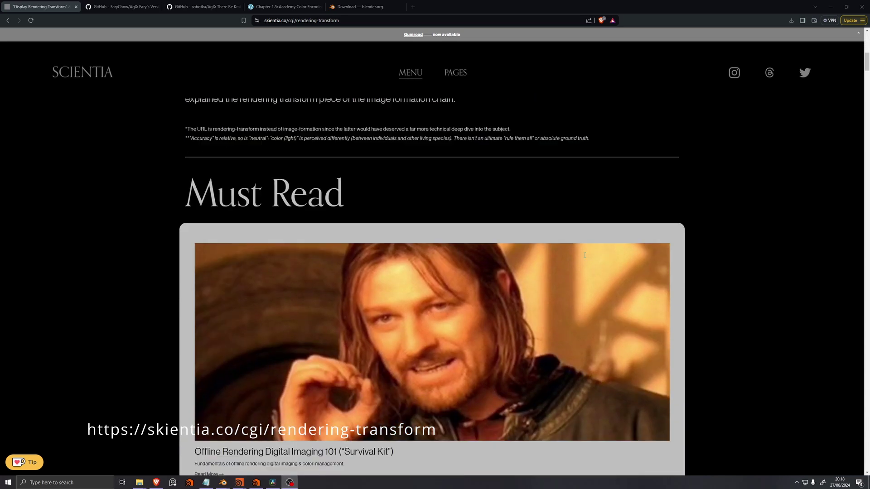
pyautogui.scroll(-10, 585, 254)
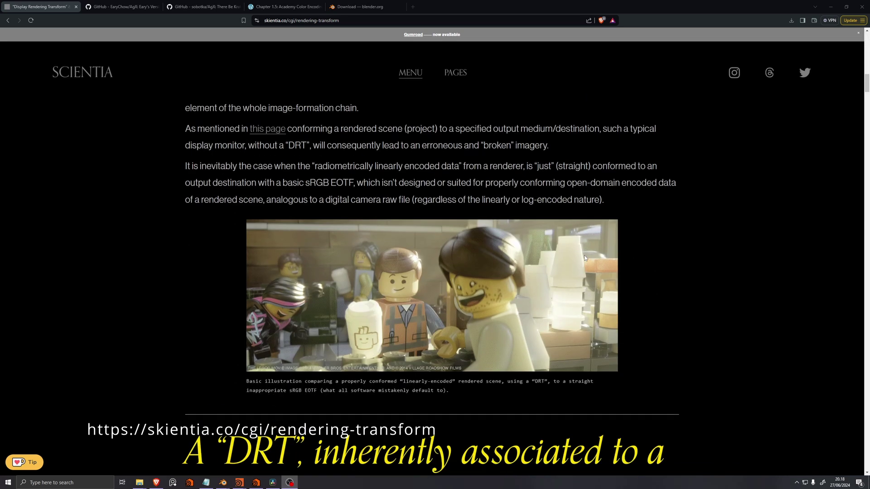
pyautogui.scroll(-10, 584, 258)
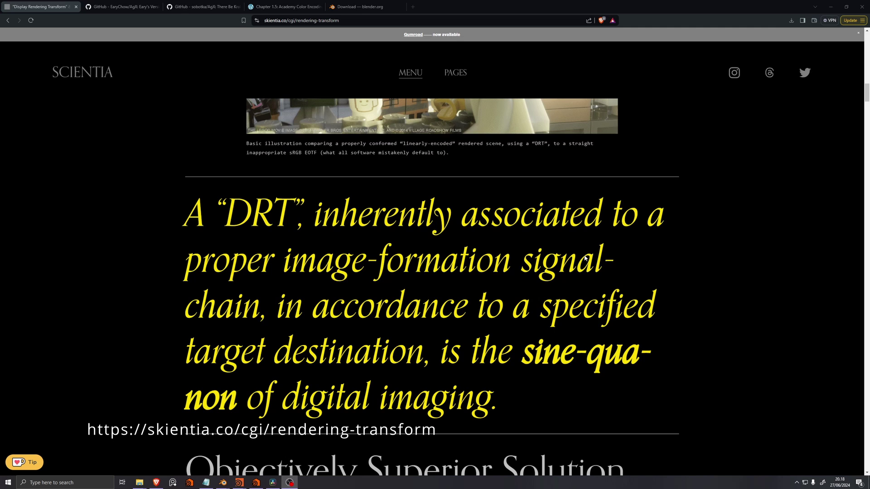
pyautogui.scroll(-10, 584, 258)
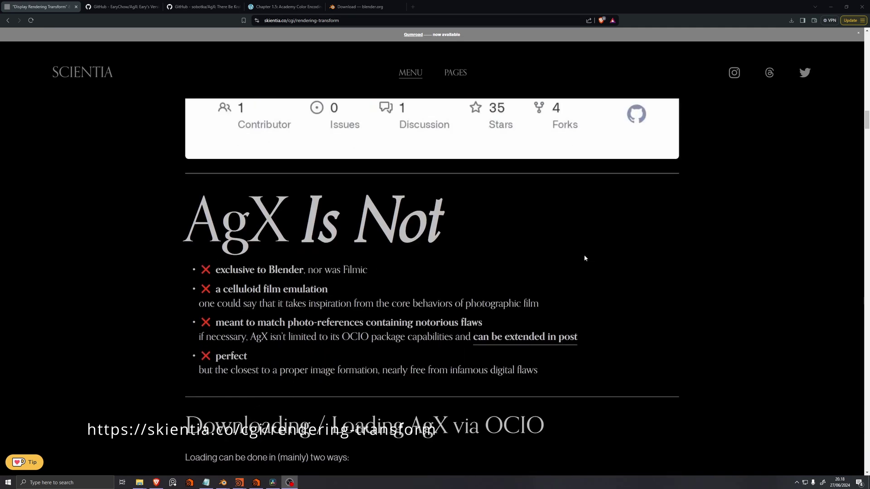
pyautogui.scroll(-10, 585, 258)
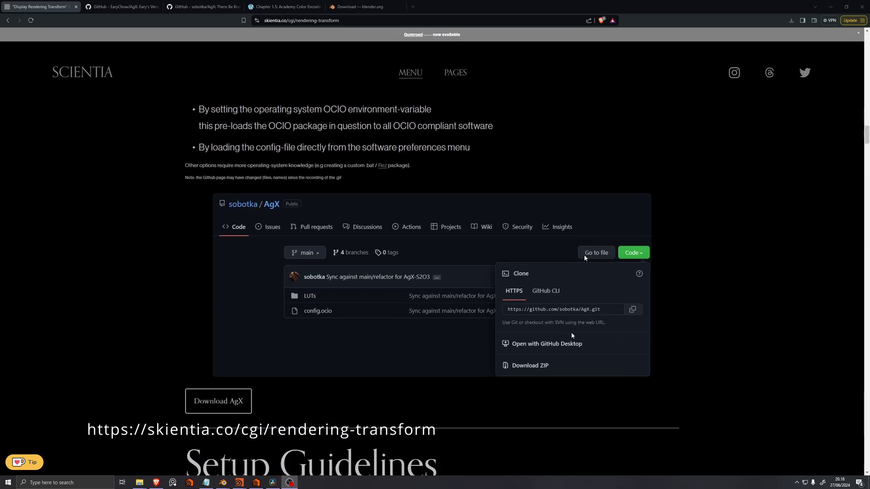
pyautogui.scroll(-3, 584, 258)
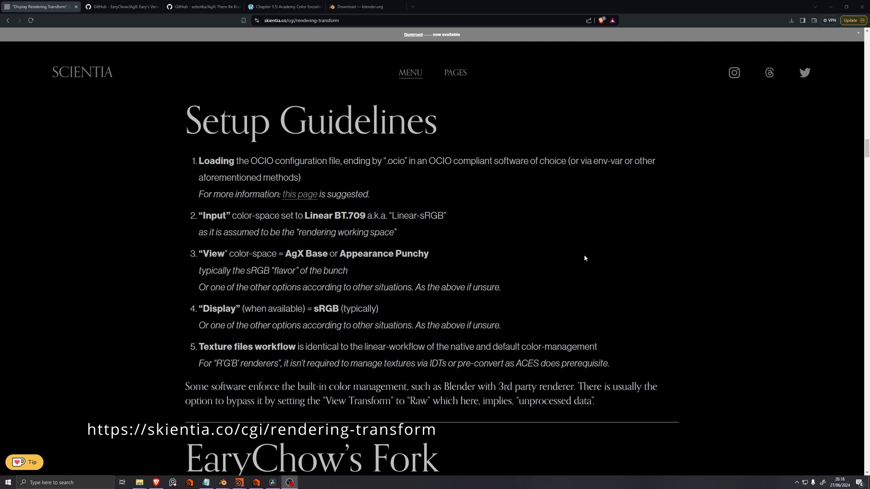
pyautogui.scroll(-10, 584, 258)
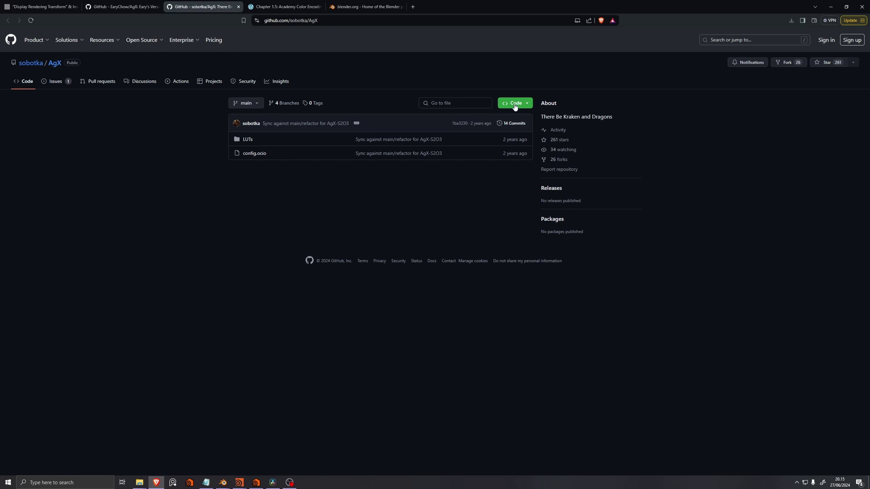
# Step: Download the AgX repository ZIP, extract it to AgX-main, then download the AgX fork ZIP
pyautogui.click(515, 103)
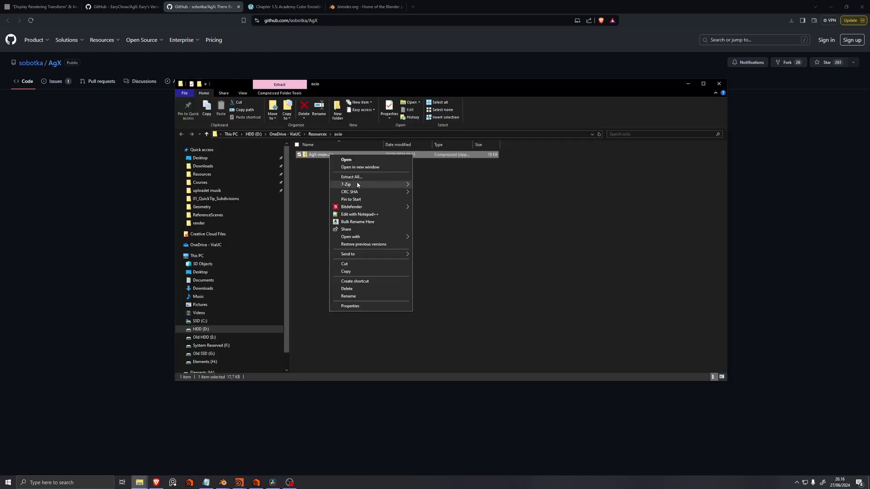
pyautogui.moveTo(357, 184)
pyautogui.click(479, 215)
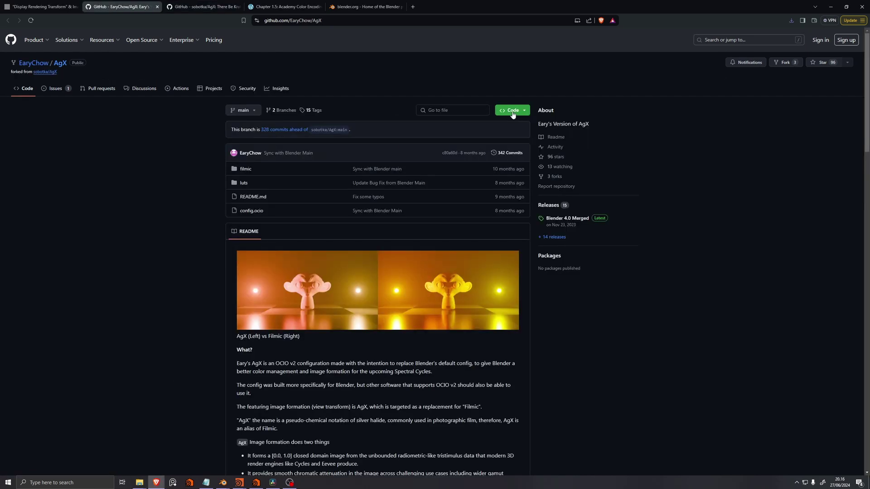
pyautogui.click(513, 112)
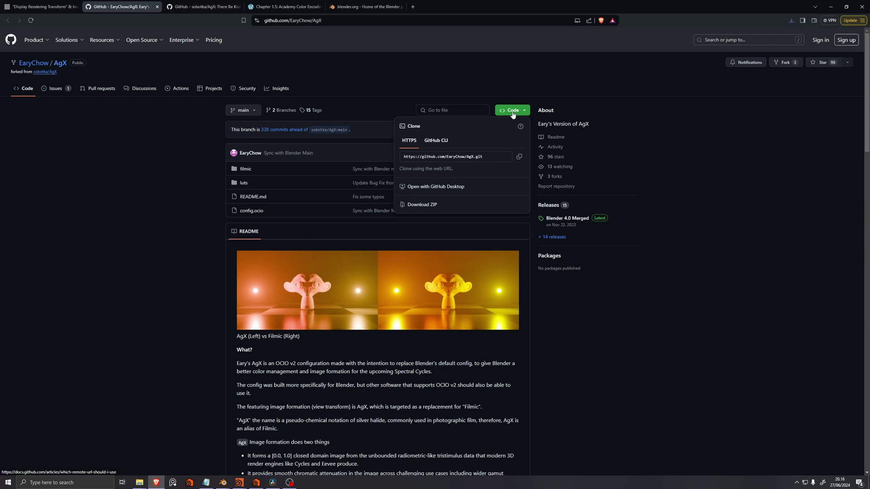
pyautogui.click(426, 204)
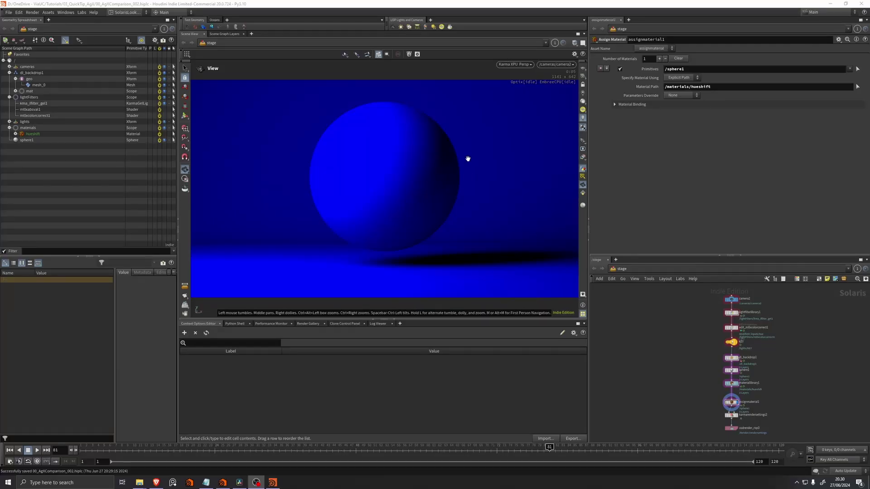
# Step: Switch the viewport's tone mapping to ACES 1.0 - SDR Video using the colour correction bar
pyautogui.click(529, 65)
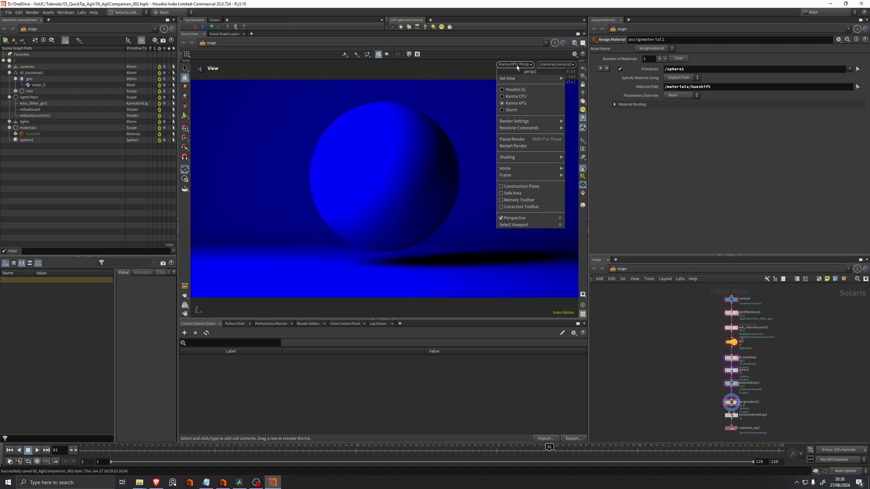
pyautogui.click(544, 207)
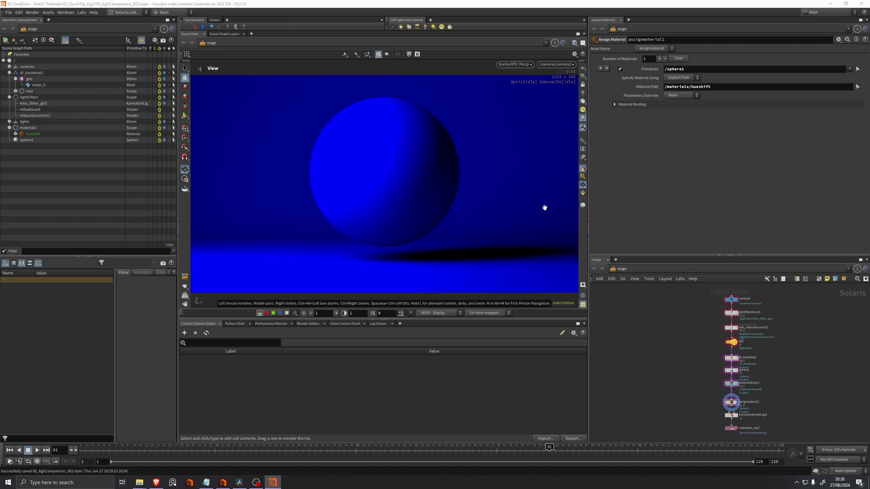
pyautogui.click(492, 313)
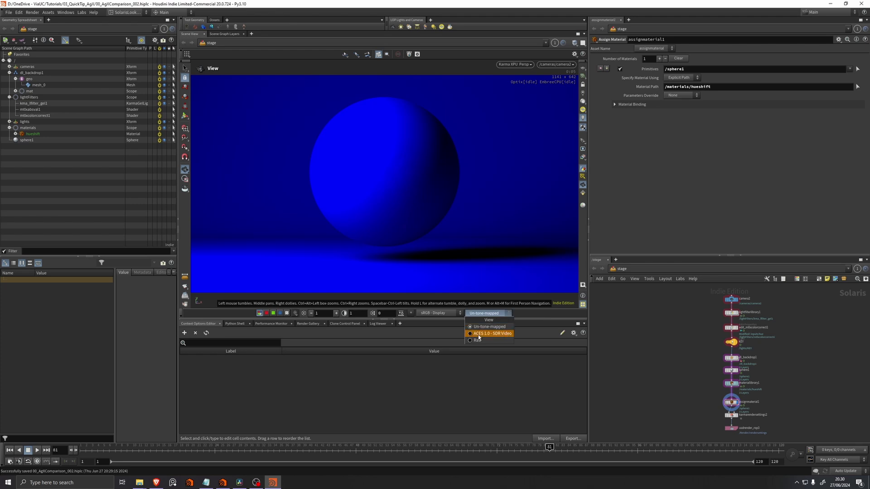
pyautogui.click(485, 333)
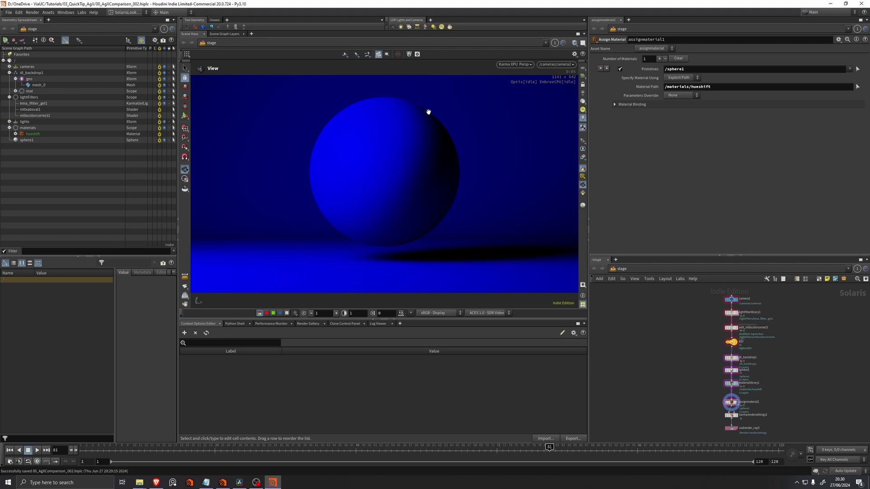
pyautogui.click(19, 13)
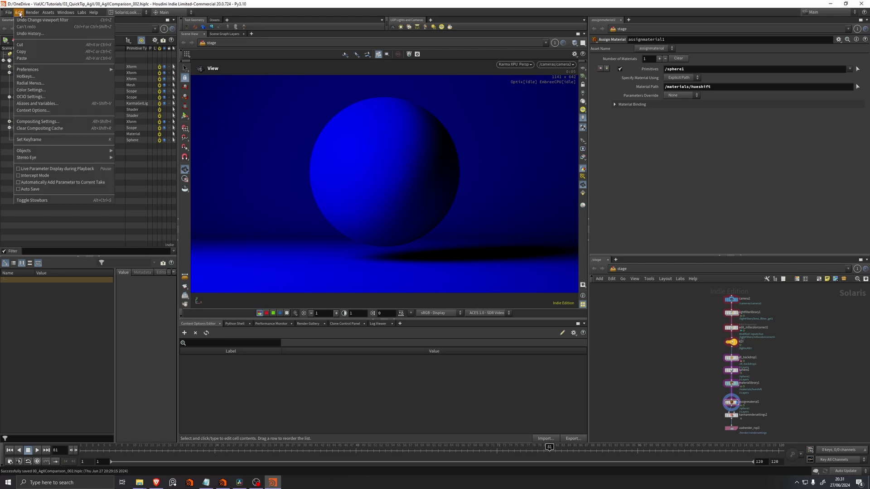
# Step: Open OCIO Settings and review the options, keeping the render working space at ACEScg
pyautogui.click(32, 96)
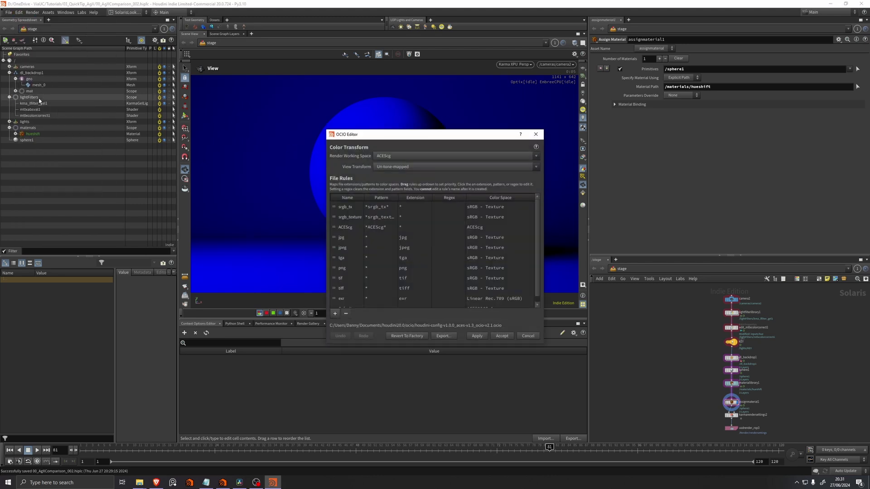
pyautogui.moveTo(344, 138); pyautogui.dragTo(276, 116)
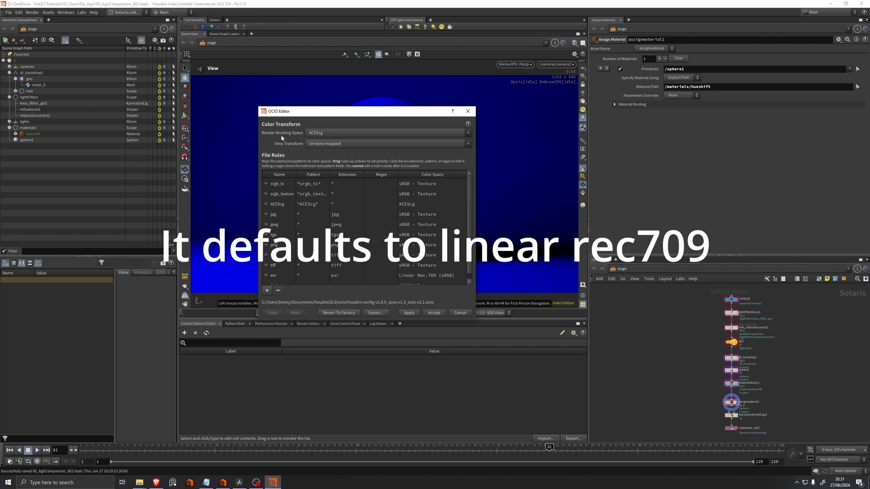
pyautogui.click(320, 134)
pyautogui.click(295, 144)
pyautogui.click(319, 144)
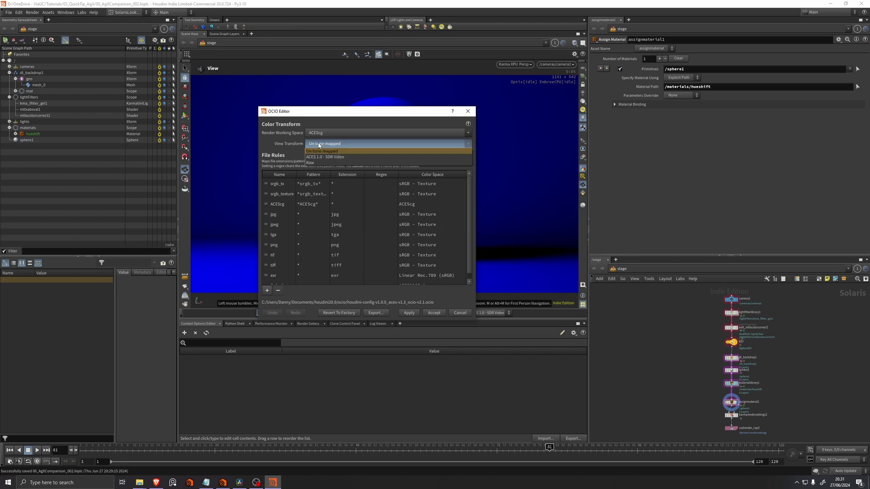
pyautogui.click(321, 151)
pyautogui.moveTo(344, 111); pyautogui.dragTo(251, 94)
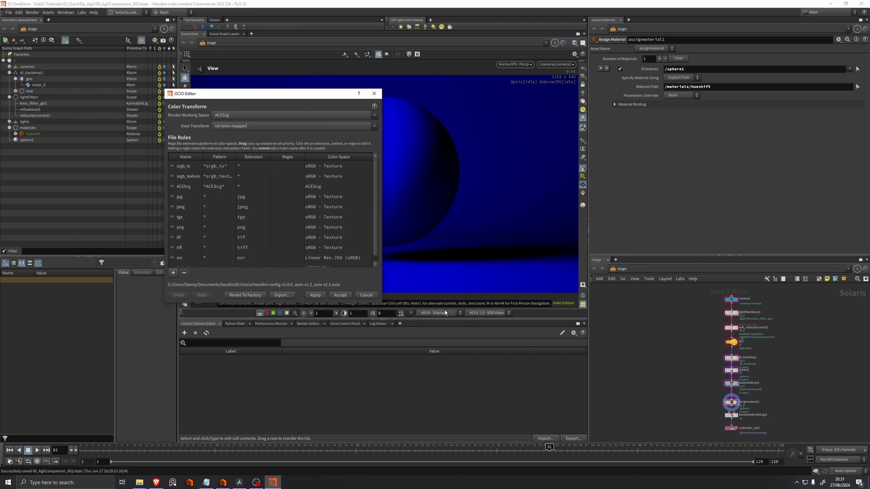
# Step: Set the View Transform to ACES 1.0 - SDR Video, apply it, and acknowledge the reminder
pyautogui.click(234, 124)
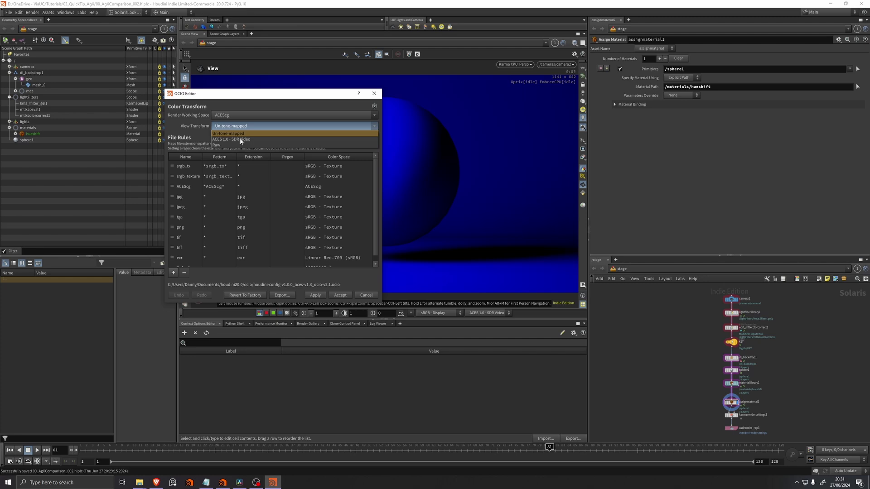
pyautogui.click(244, 140)
pyautogui.click(316, 295)
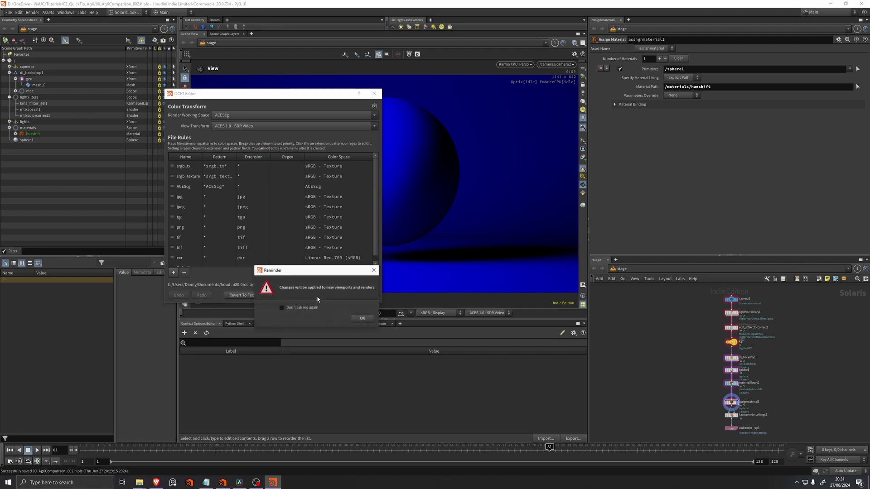
pyautogui.click(361, 319)
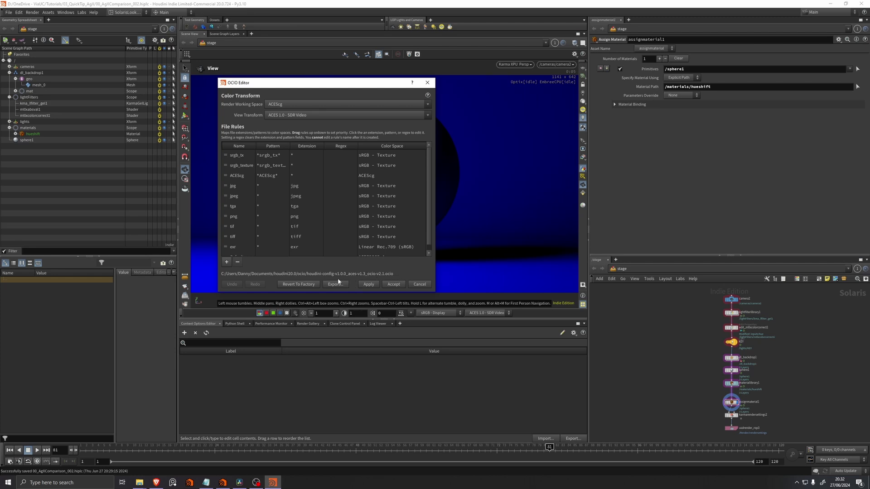
# Step: Cancel out of the OCIO Editor to return to the ACES-rendered sphere
pyautogui.click(420, 284)
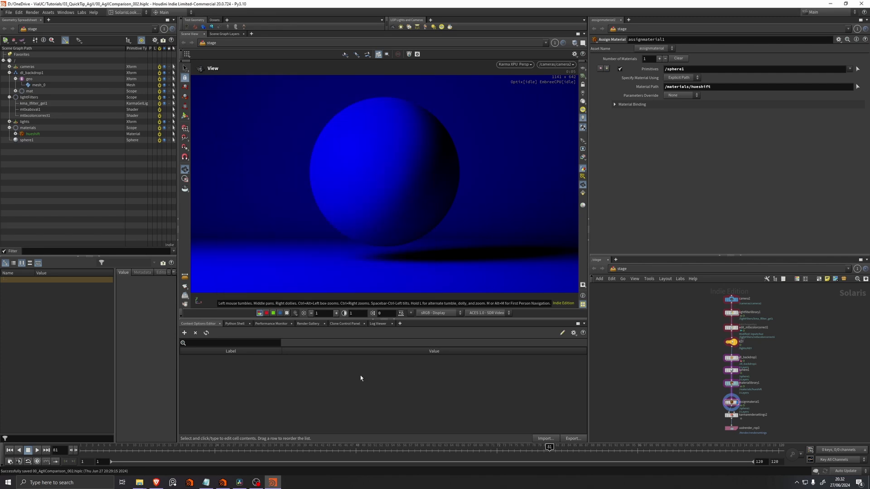
# Step: Bring up the Documents > houdini20.0 folder window in File Explorer
pyautogui.click(139, 482)
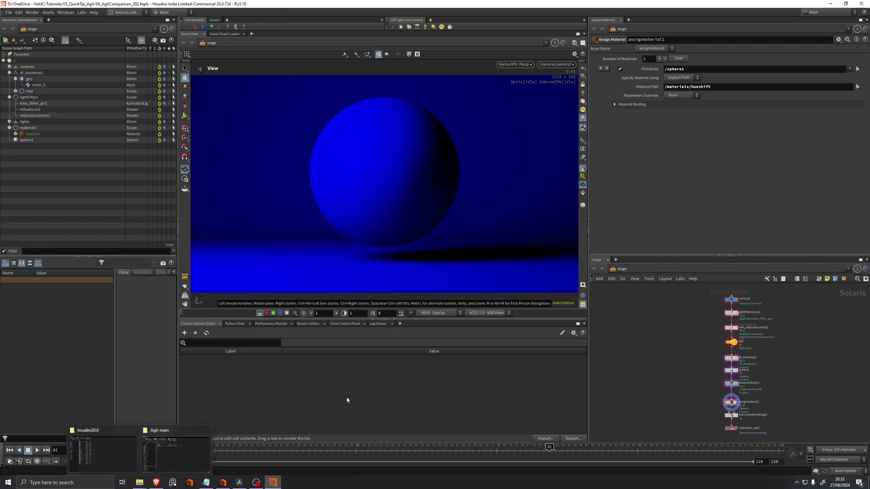
pyautogui.click(113, 455)
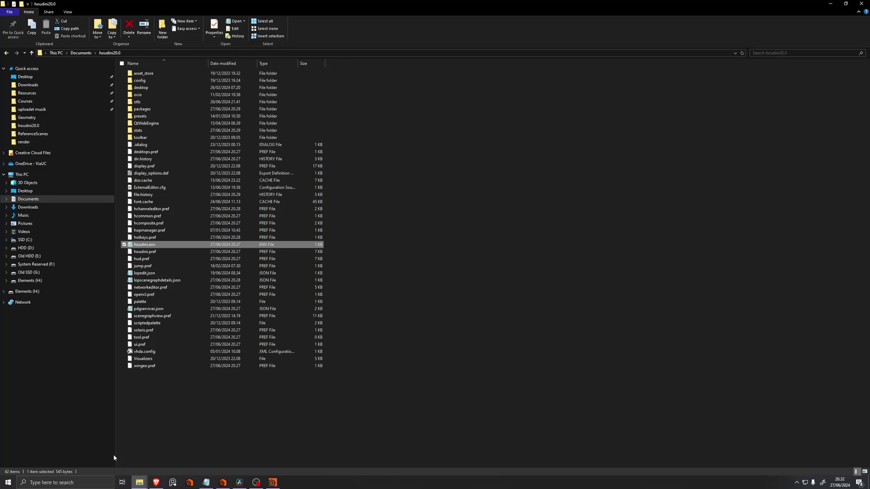
# Step: Open houdini.env and start a new 'OCIO =' line at the end
pyautogui.doubleClick(150, 245)
pyautogui.click(360, 286)
pyautogui.press('Return')
pyautogui.press('Return')
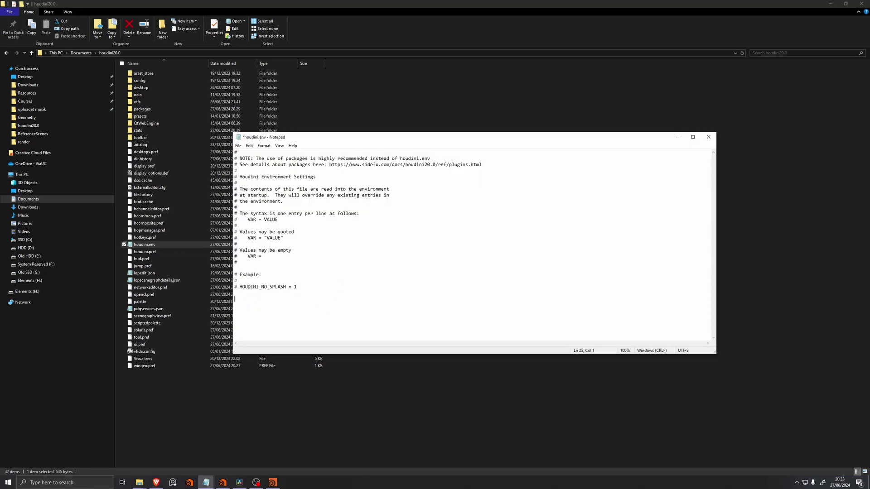
pyautogui.write('OCIO =')
# Step: Paste the AgX-main config.ocio path after OCIO, strip its quotes, and save the file
pyautogui.hotkey('alt', 'Tab')
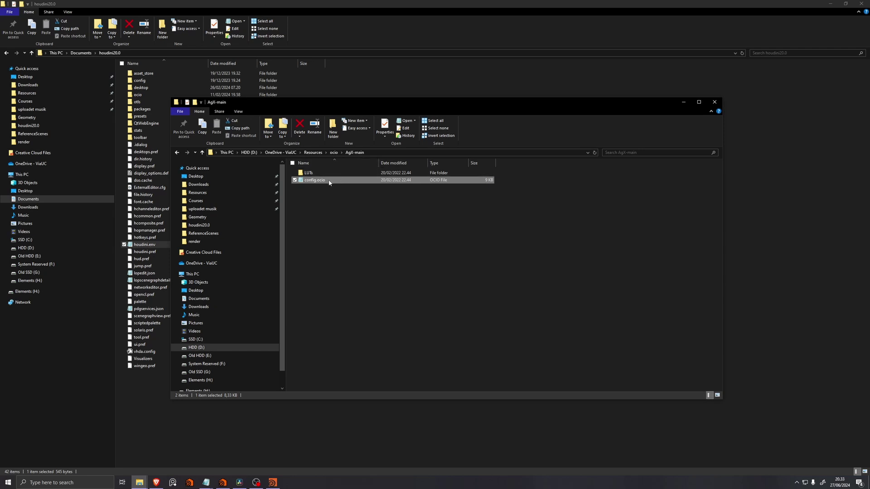
pyautogui.rightClick(312, 180)
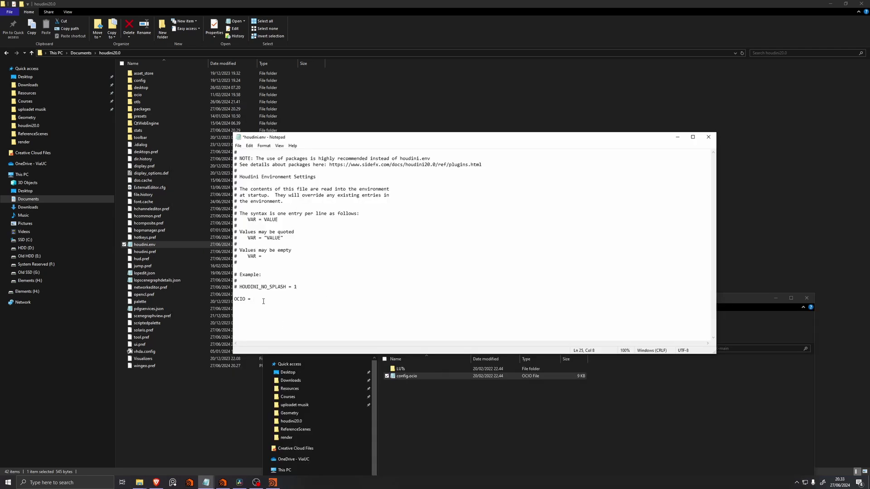
pyautogui.write('"D:\\OneDrive - ViaUC\\Resources\\ocio\\AgX-main\\config.ocio"')
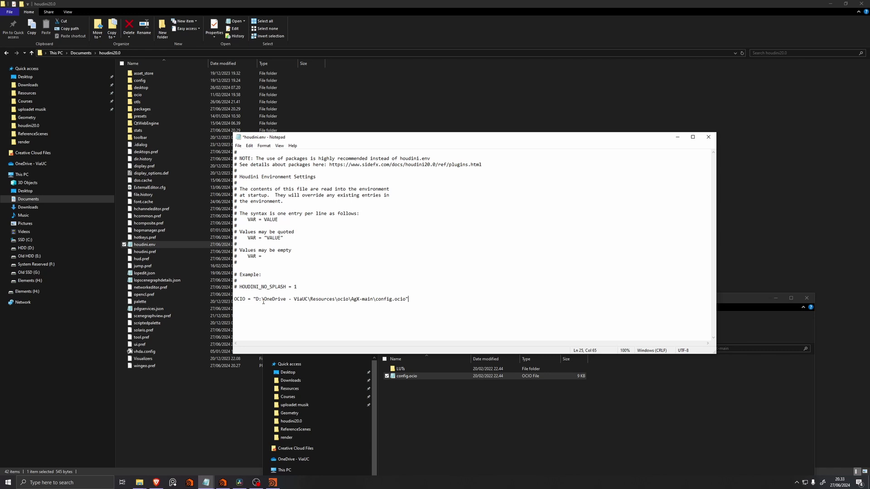
pyautogui.press('BackSpace')
pyautogui.click(412, 299)
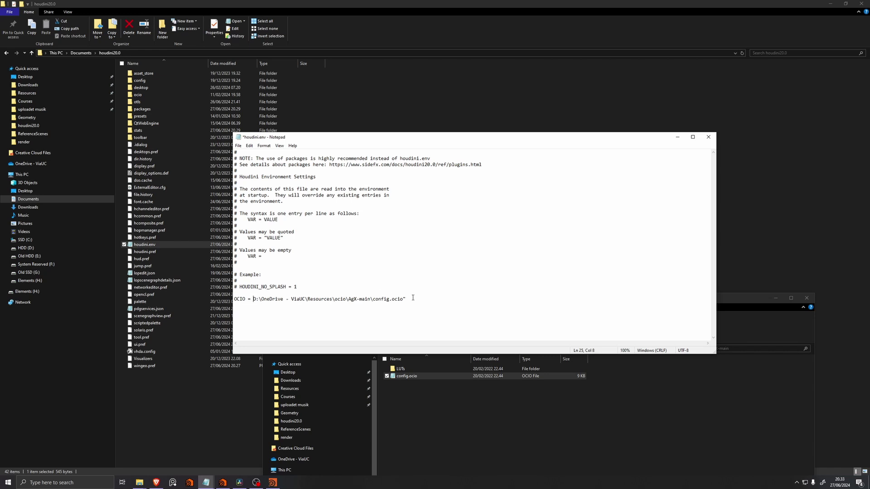
pyautogui.press('BackSpace')
pyautogui.hotkey('ctrl', 's')
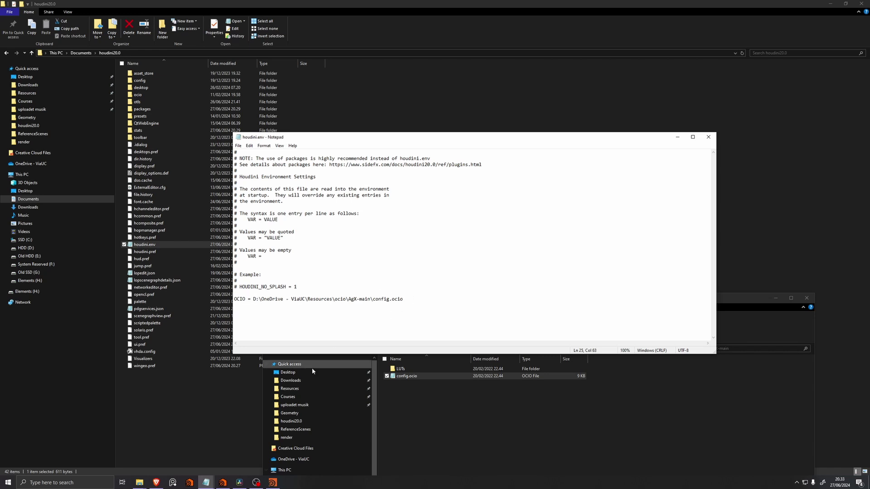
# Step: Return to Houdini, review the OCIO Settings, and close the editor
pyautogui.moveTo(272, 483)
pyautogui.click(270, 459)
pyautogui.click(18, 12)
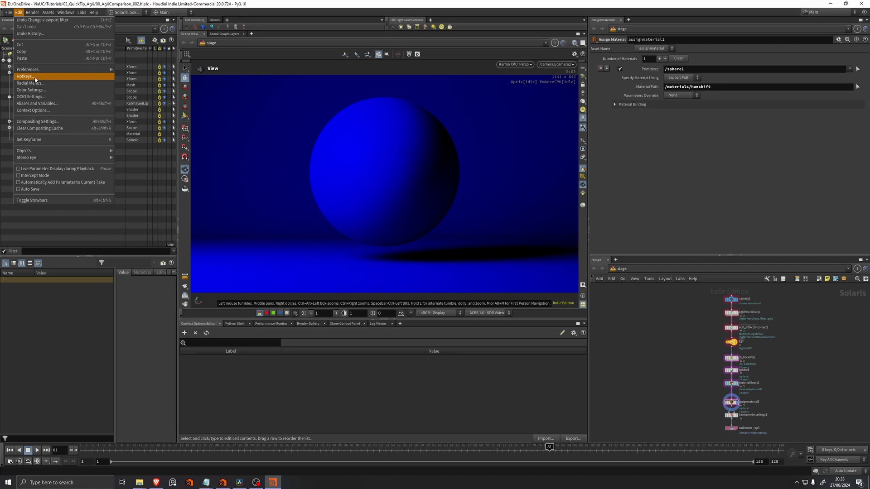
pyautogui.click(39, 96)
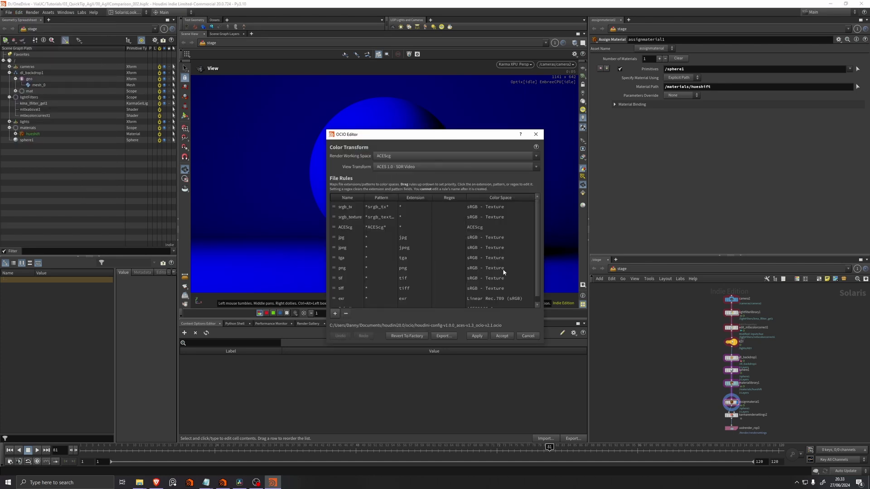
pyautogui.click(478, 335)
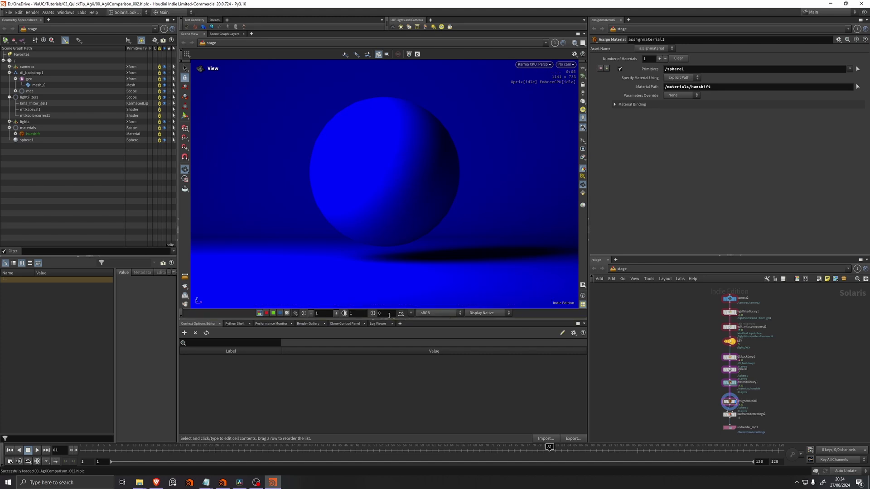
# Step: Set the viewport view to AgX after briefly previewing Appearance Punchy
pyautogui.click(481, 313)
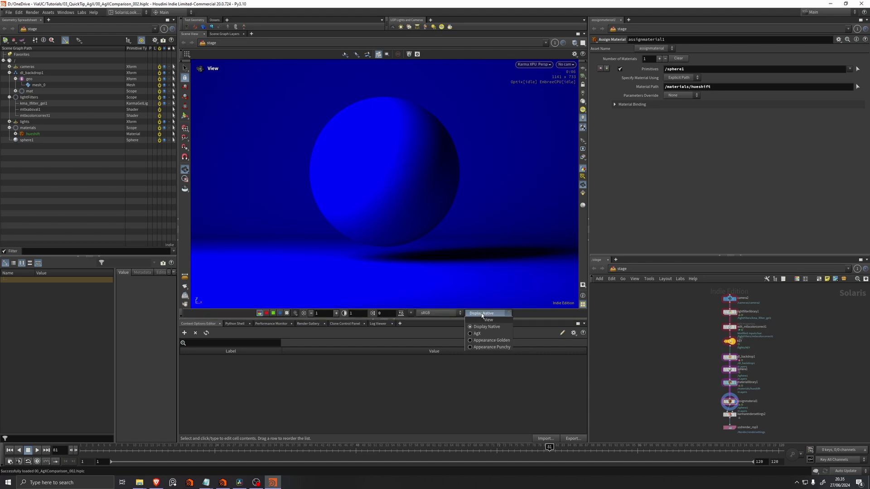
pyautogui.click(480, 334)
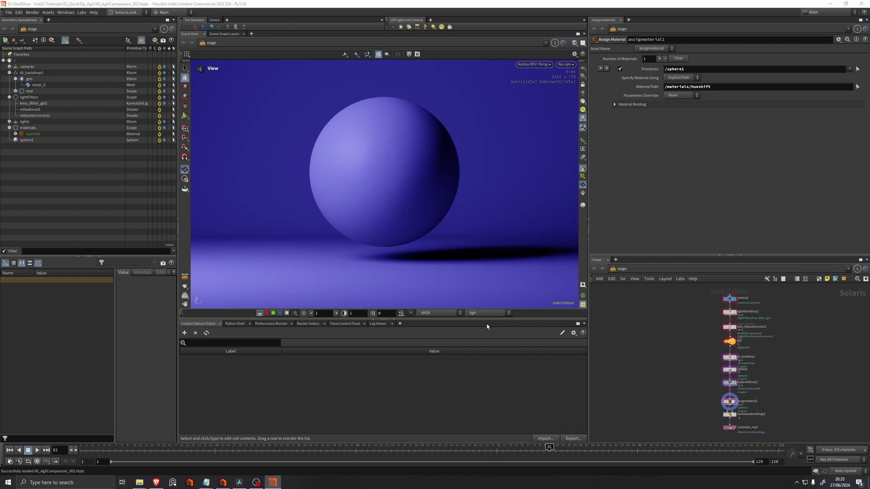
pyautogui.click(488, 313)
pyautogui.click(492, 347)
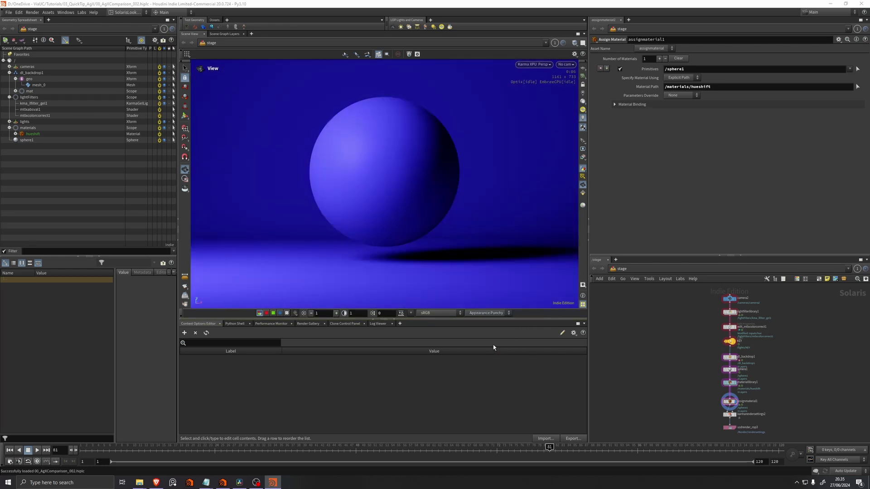
pyautogui.click(495, 314)
pyautogui.click(477, 333)
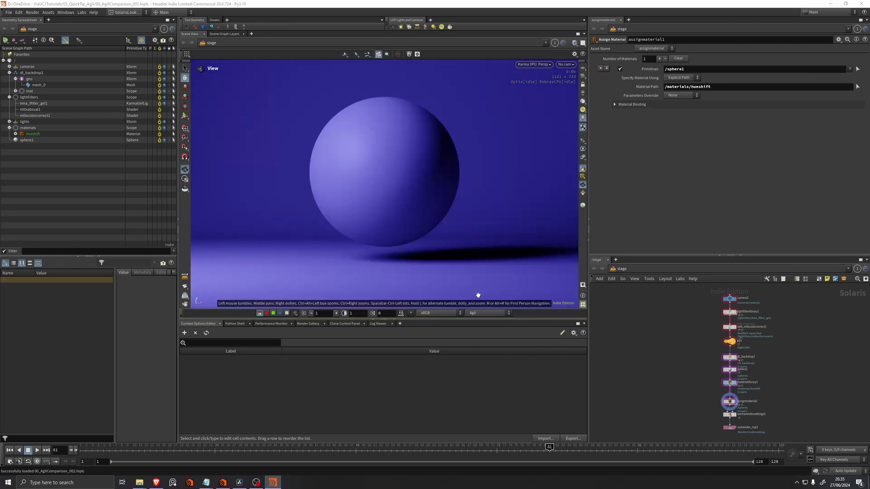
pyautogui.click(20, 13)
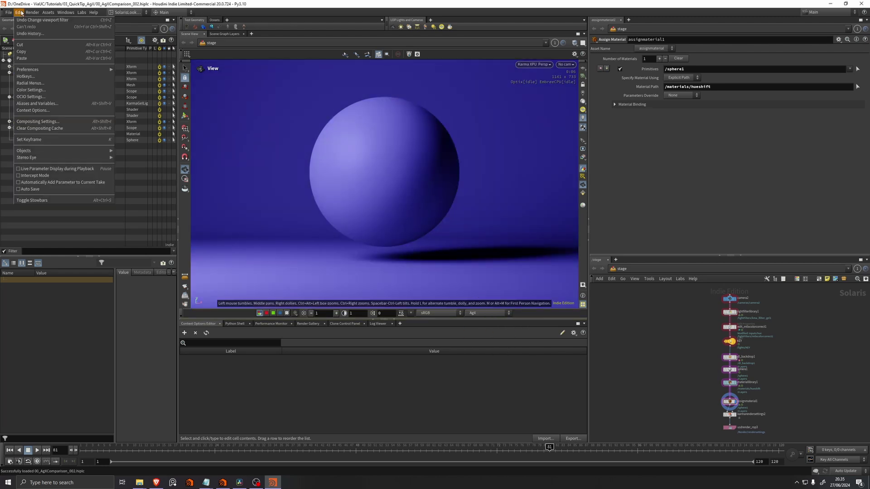
# Step: Open the OCIO Editor from Edit > OCIO Settings to review the colour configuration
pyautogui.click(38, 97)
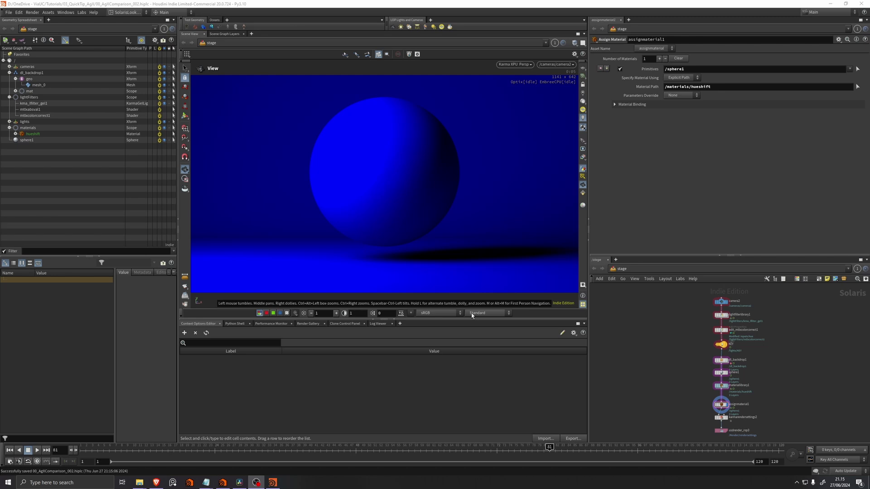
# Step: Change the Karma viewport display view from Standard to AgX
pyautogui.click(484, 314)
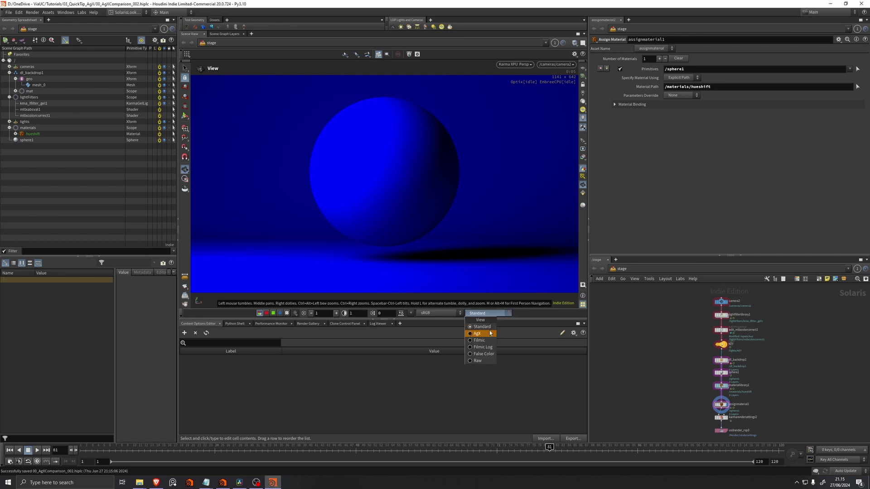
pyautogui.click(490, 334)
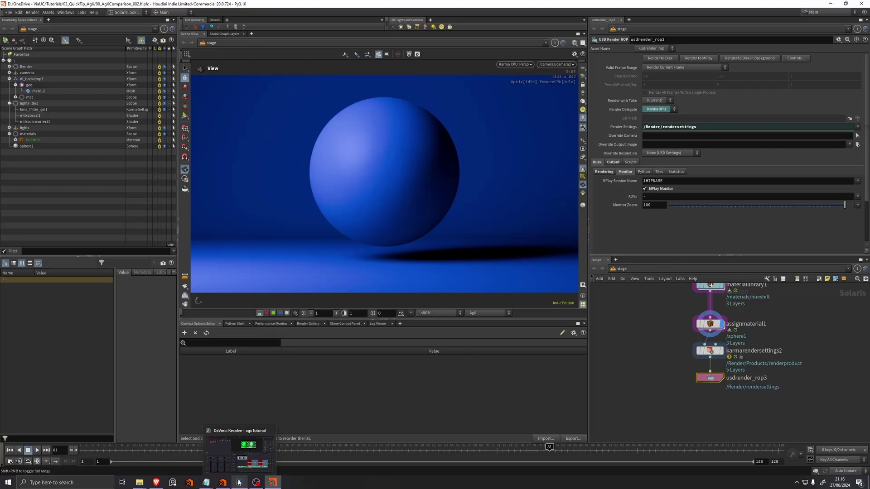
# Step: In Resolve's Fusion page, reposition the OCIOColorspace1 node and search the Effects library for 'ocio'
pyautogui.click(234, 457)
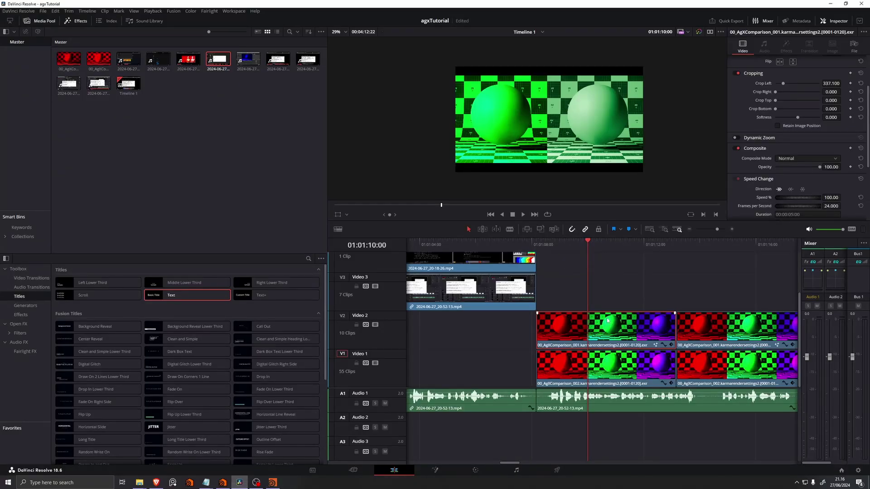
pyautogui.click(435, 470)
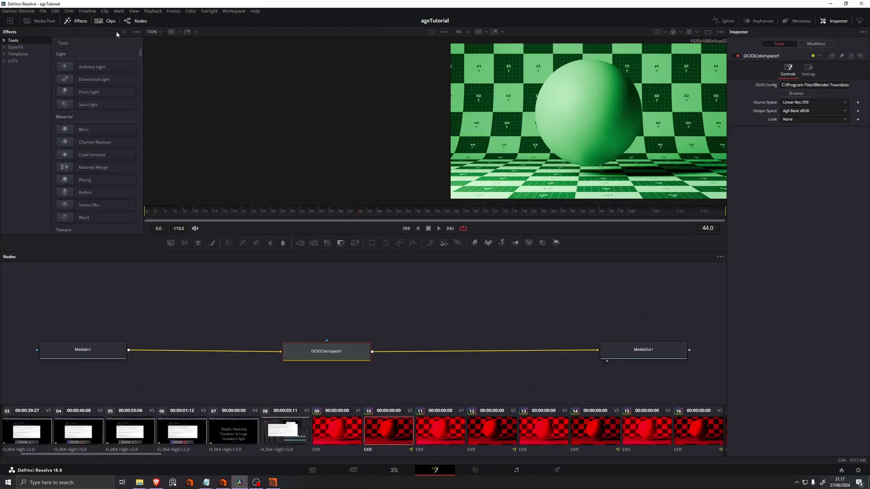
pyautogui.moveTo(330, 358); pyautogui.dragTo(319, 352)
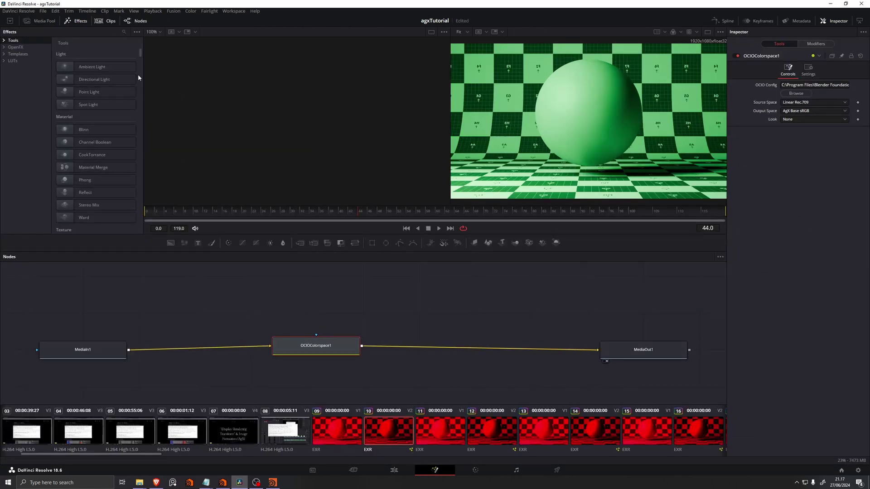
pyautogui.click(124, 32)
pyautogui.write('ocio')
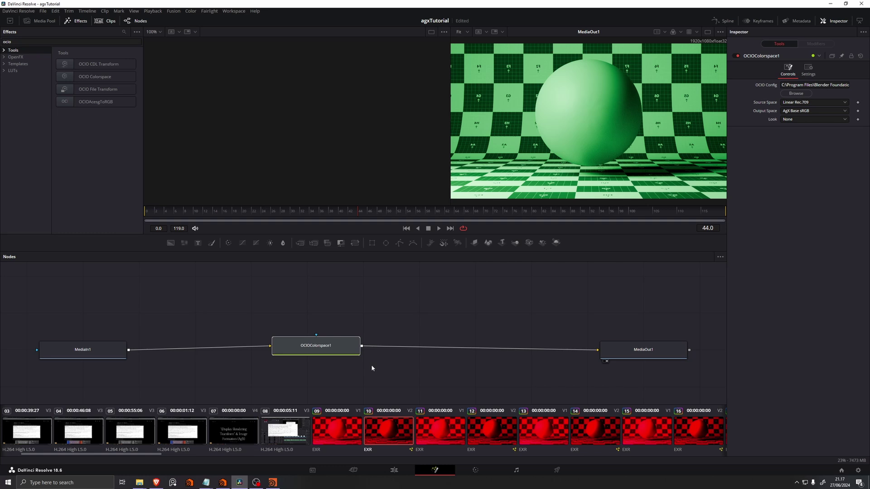
pyautogui.moveTo(281, 353); pyautogui.dragTo(286, 358)
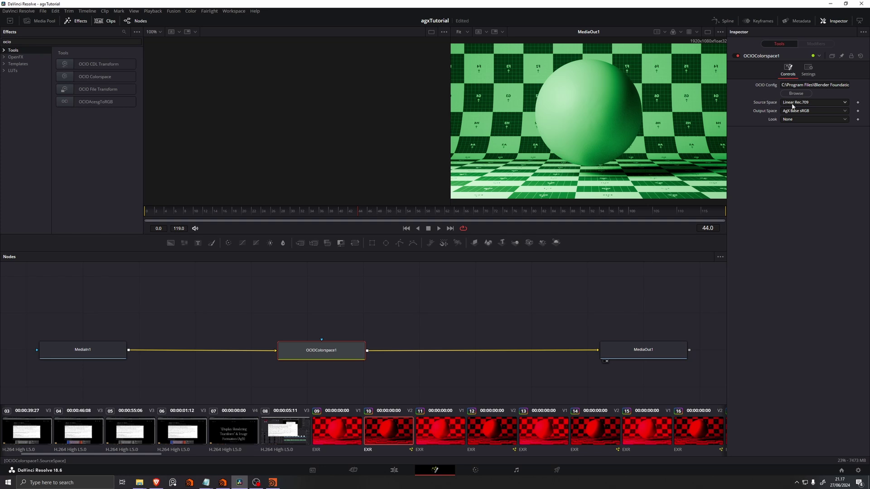
pyautogui.click(272, 482)
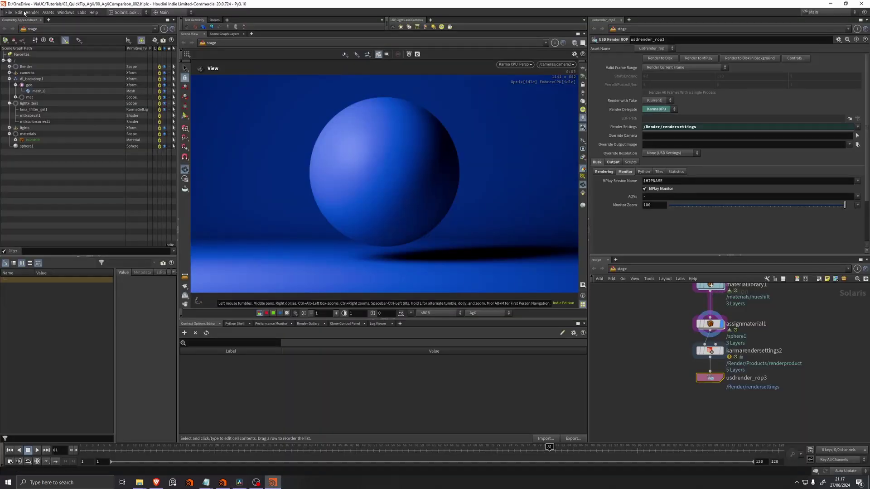
pyautogui.click(19, 12)
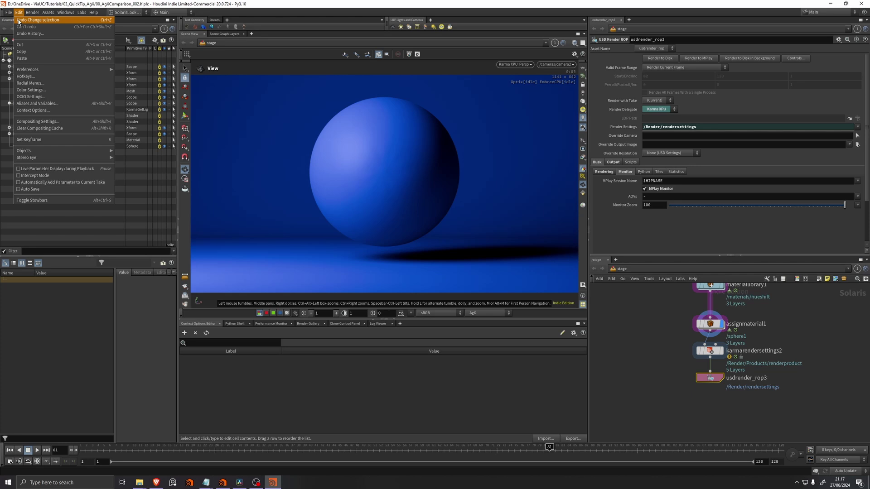
pyautogui.click(31, 97)
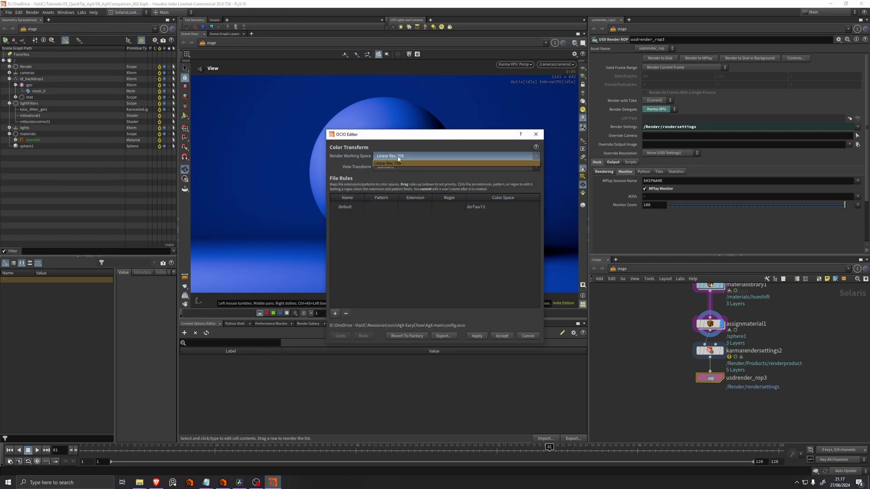
pyautogui.click(420, 167)
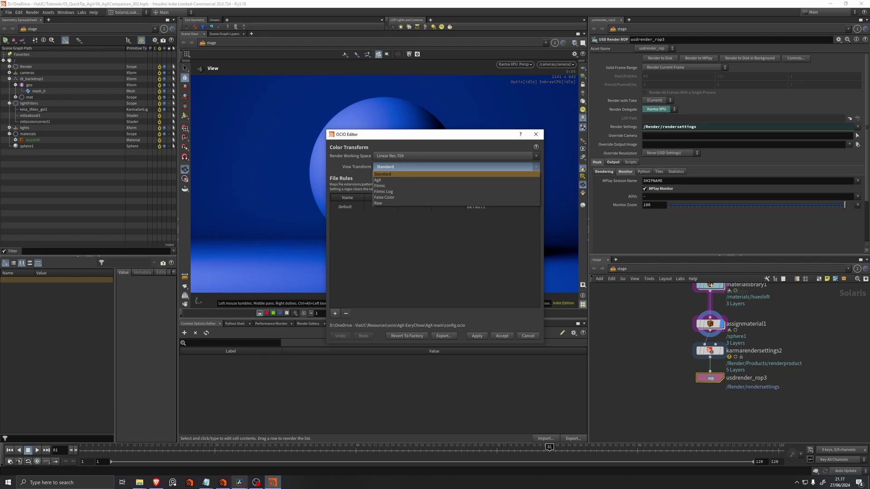
pyautogui.click(239, 483)
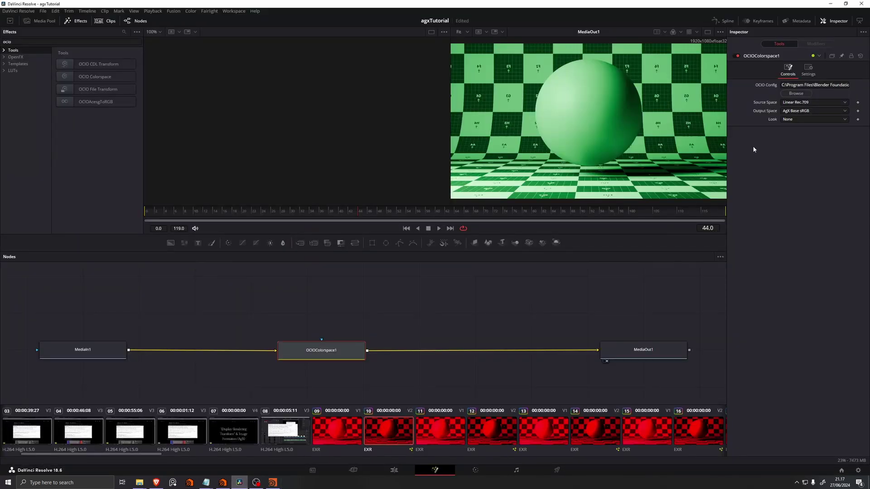
pyautogui.click(803, 113)
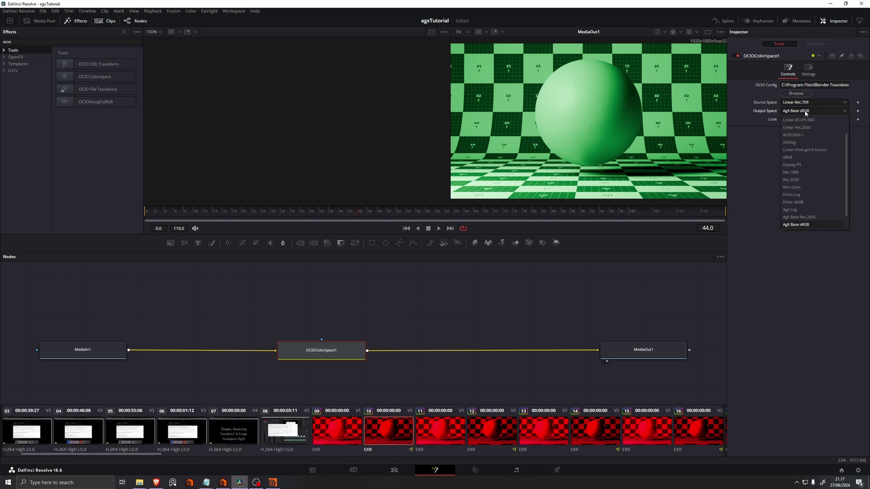
pyautogui.click(817, 226)
pyautogui.click(810, 111)
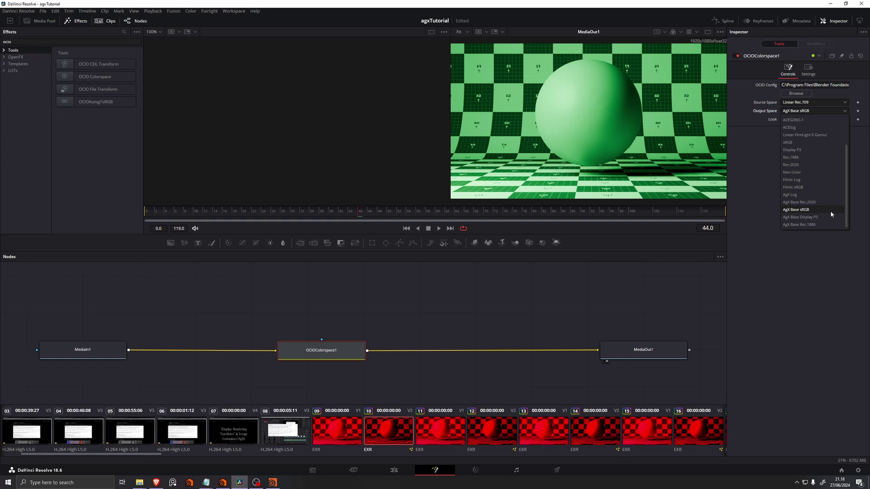
pyautogui.click(815, 111)
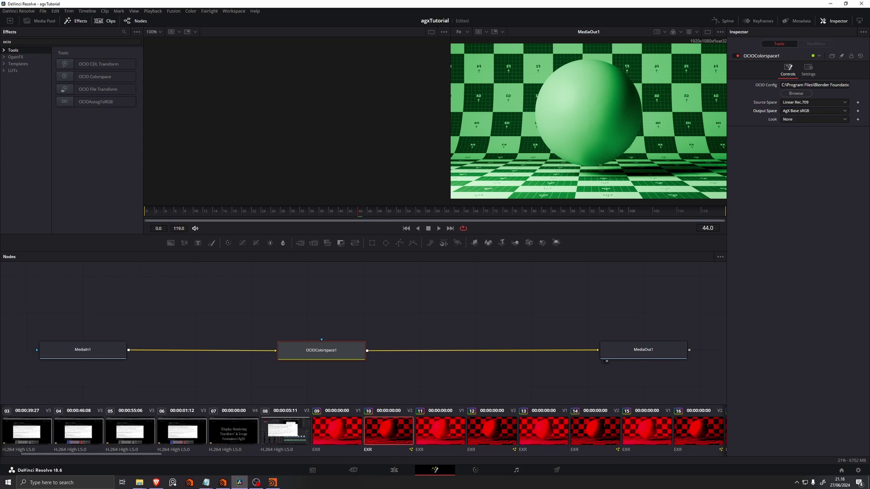